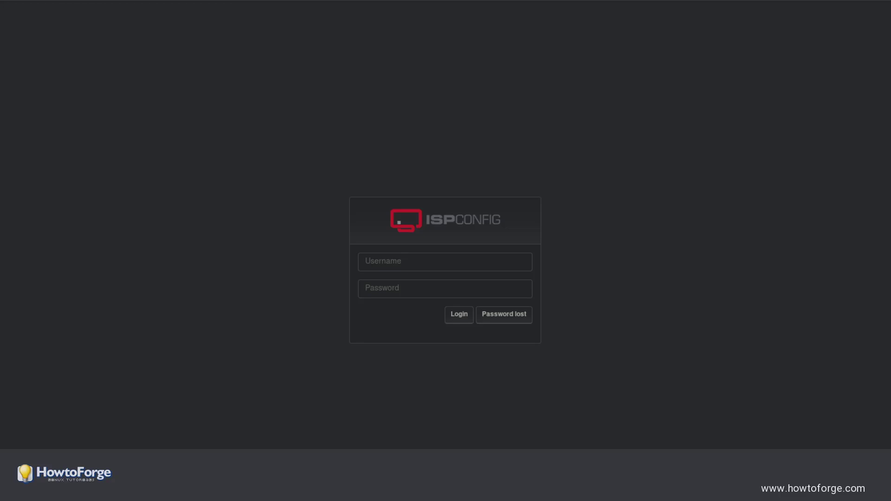
- Log in to the ISPConfig control panel with the saved client username and password
click(410, 260)
click(403, 308)
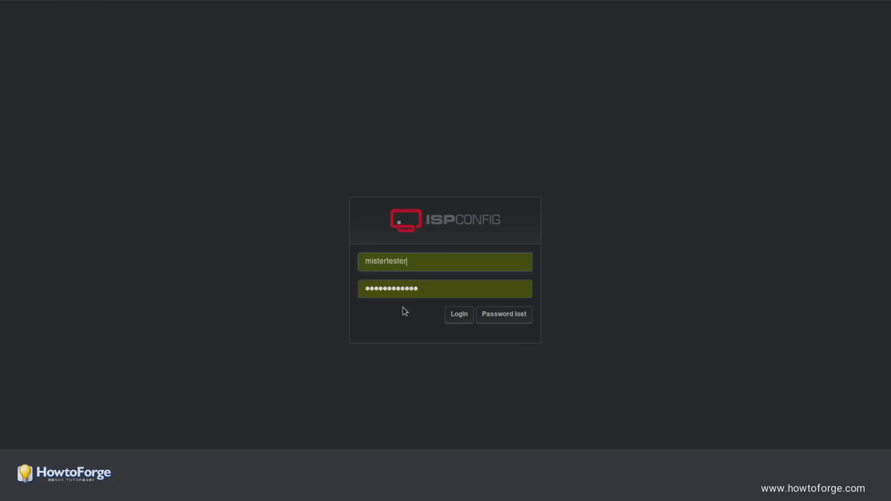
click(460, 315)
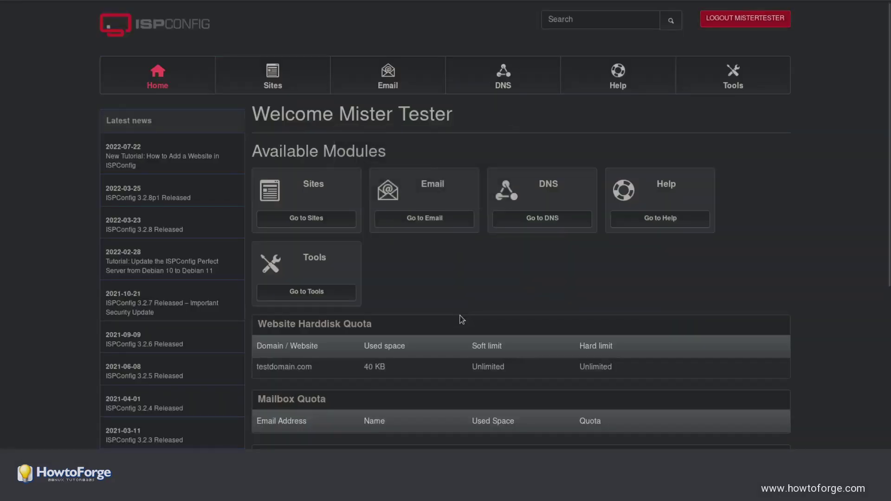
- Add and save the mail domain testdomain.com with the spam filter set to Normal
click(392, 79)
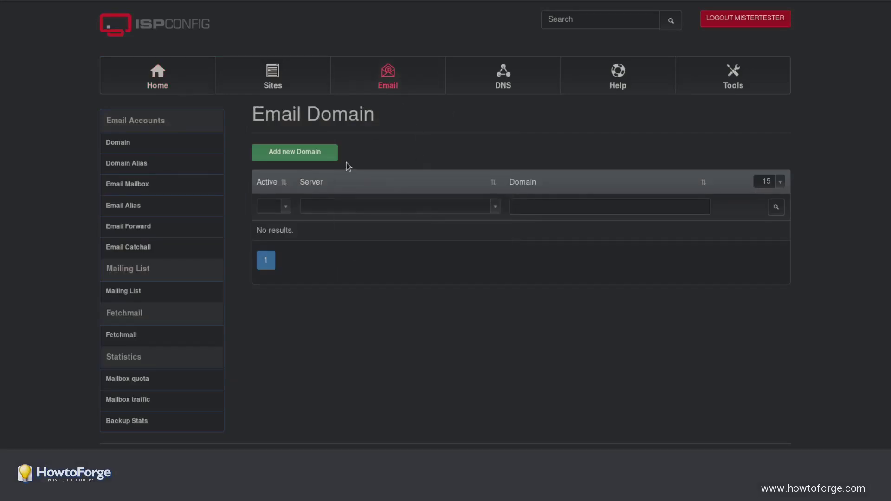
click(302, 154)
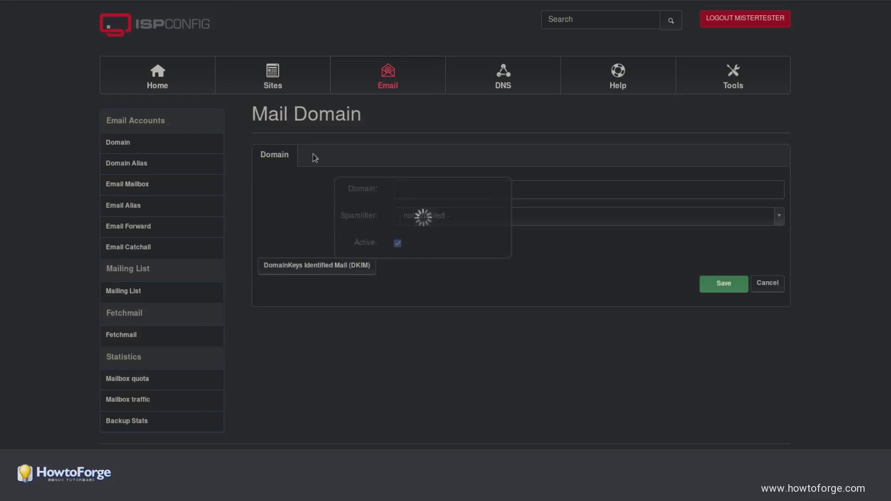
click(441, 188)
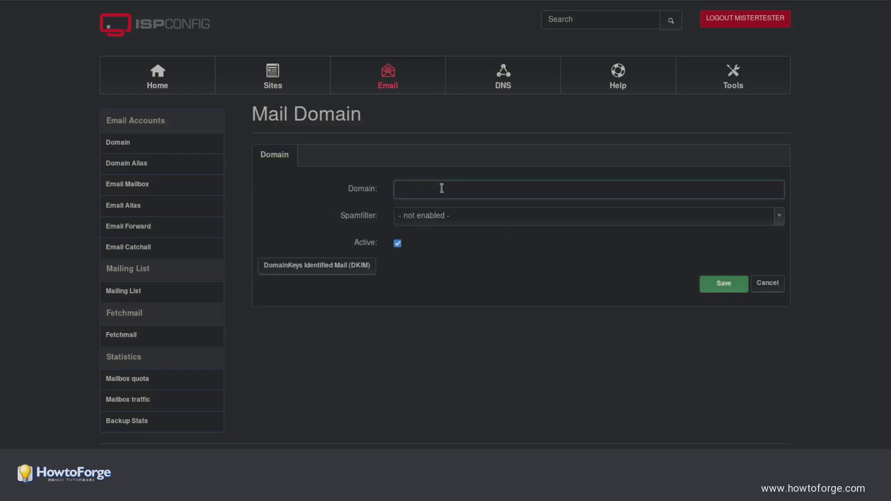
text(testdomain.com)
click(452, 216)
click(436, 283)
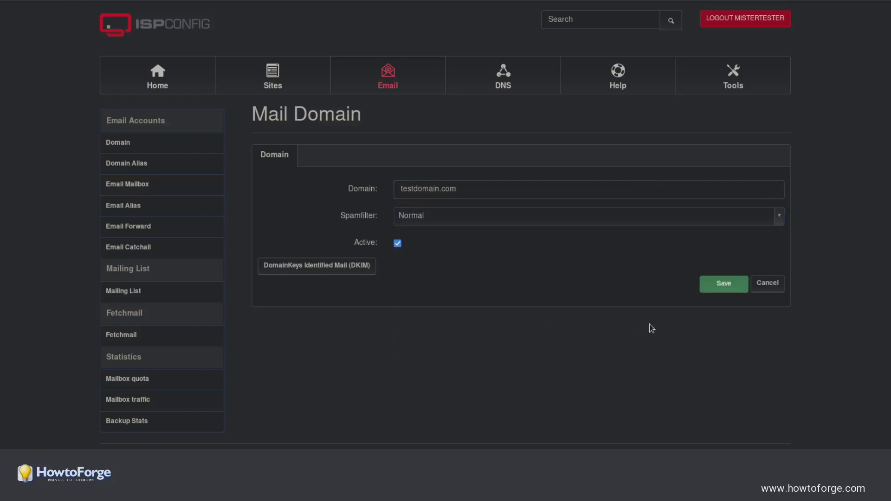
click(717, 289)
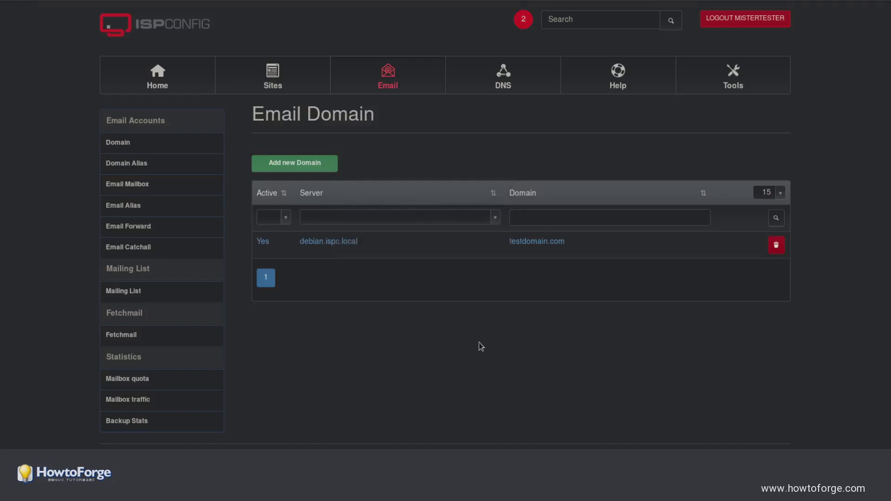
- Start a new mailbox named Test with email part 'test' and a generated strong password
click(151, 186)
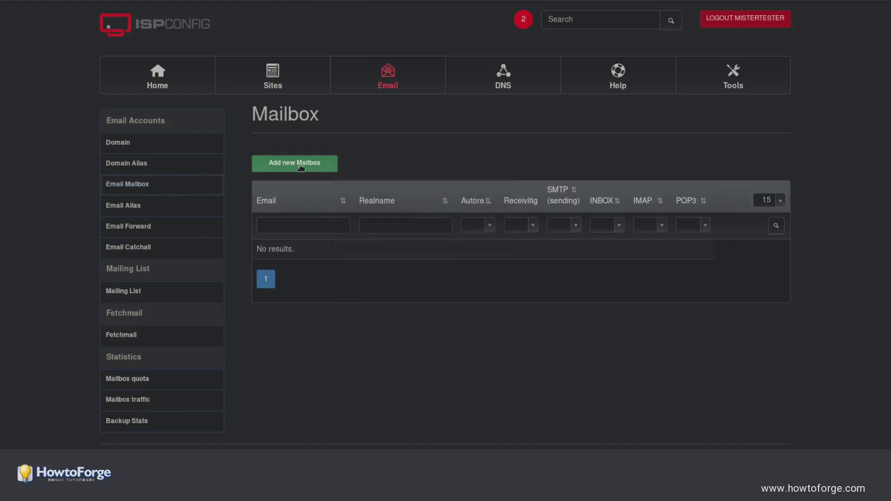
click(301, 166)
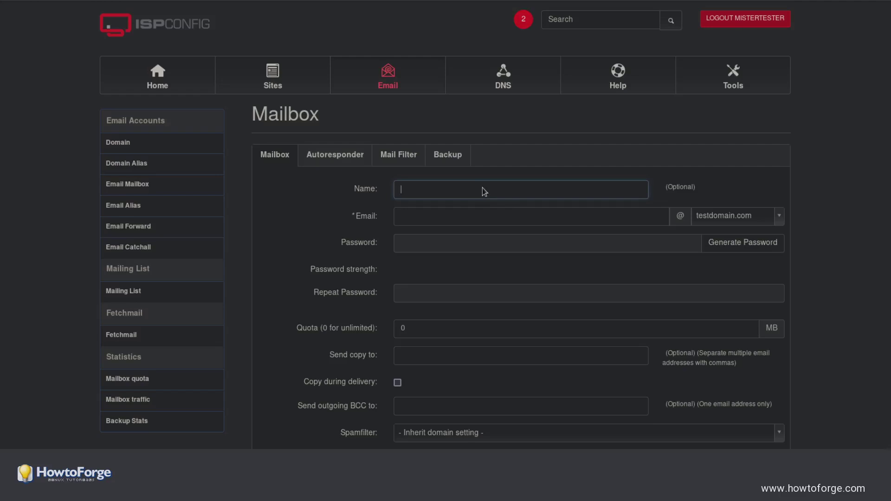
text(Test)
click(462, 214)
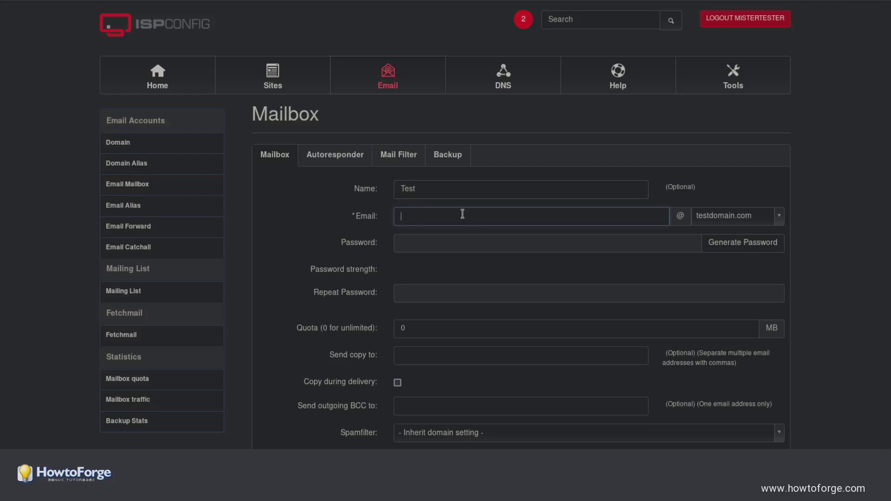
text(test)
click(740, 244)
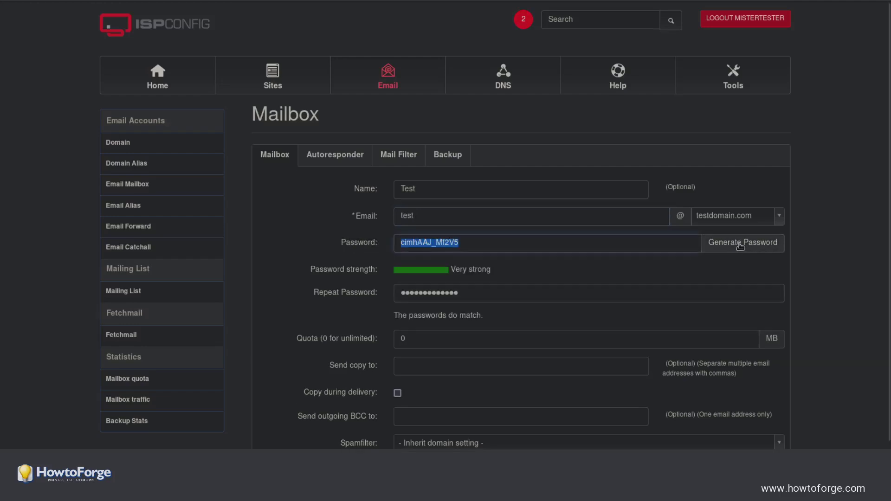
- Go through the quota and send-copy fields and set the mailbox spam filter to Normal
scroll(492, 294, down, 1)
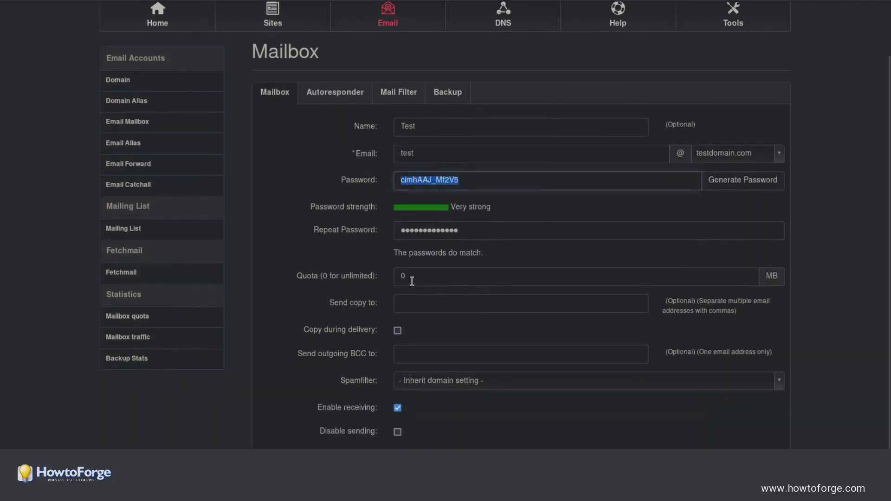
click(426, 276)
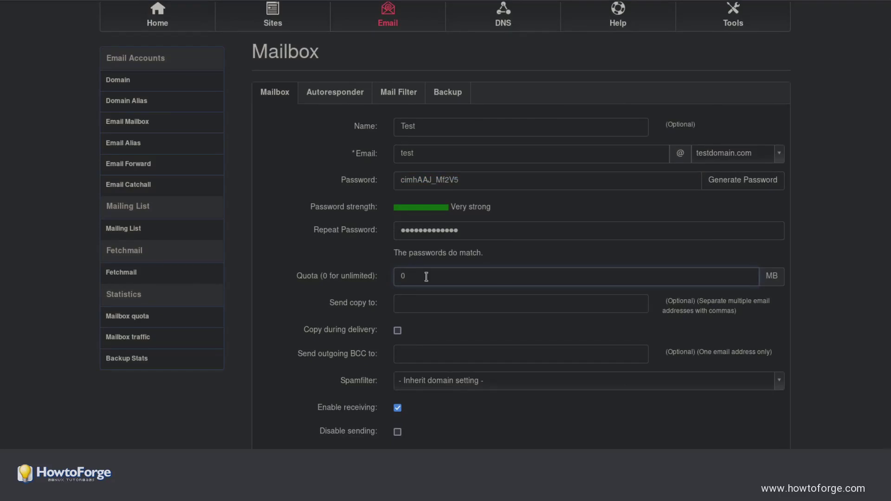
click(432, 304)
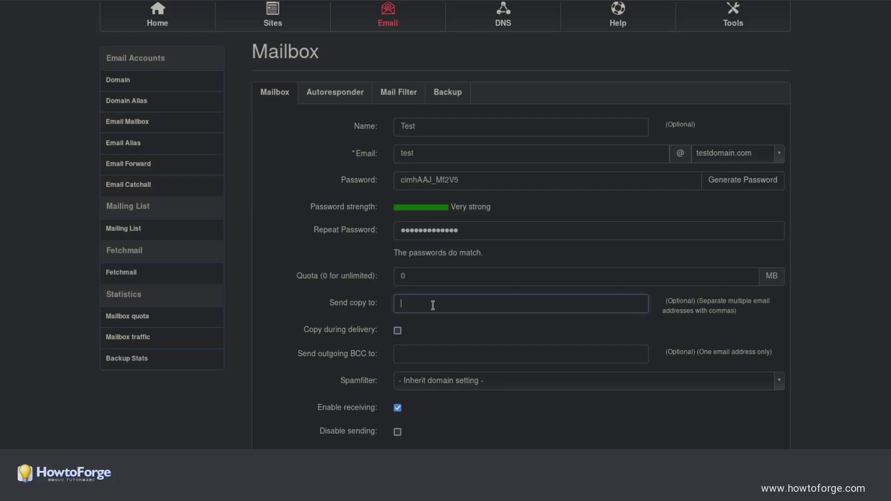
click(473, 381)
click(439, 445)
scroll(439, 418, down, 2)
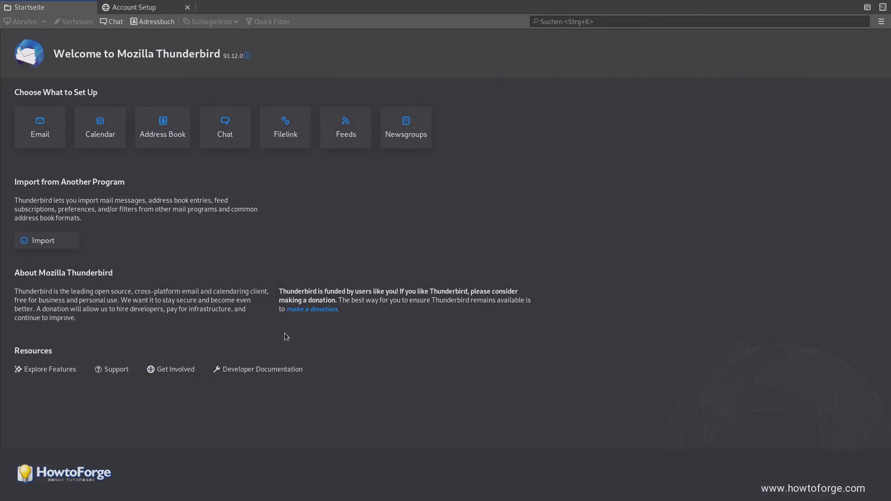
- Choose the Email tile on Thunderbird's start page to set up an existing address
mouse_move(52, 139)
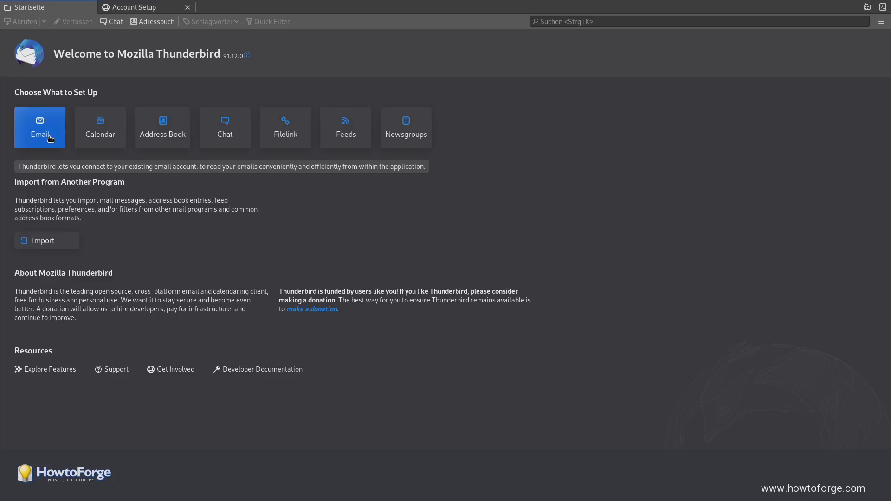
click(50, 139)
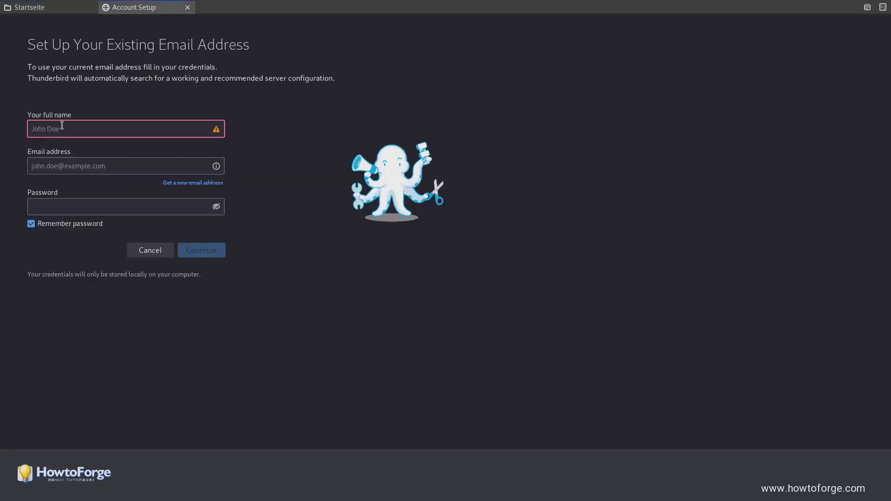
- Enter name Howtoforge, the test mailbox address and its password, then choose manual configuration
text(Howtoforge)
key(Tab)
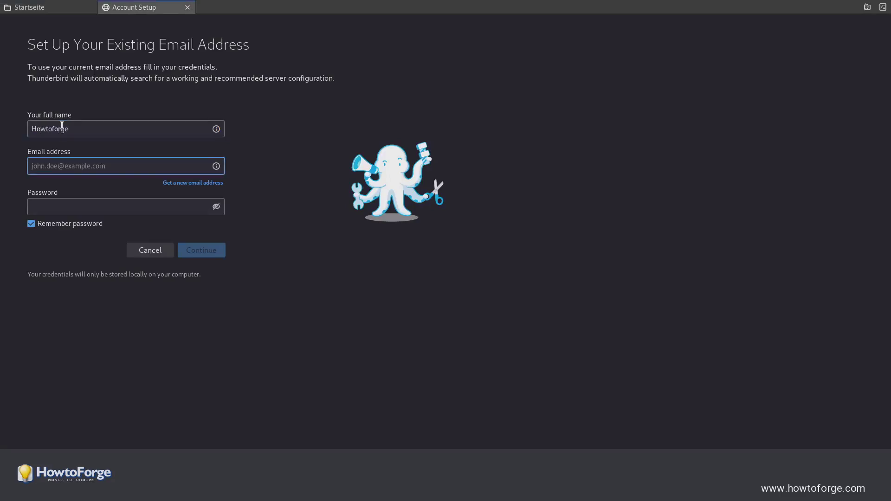
text(test@testdomain.com)
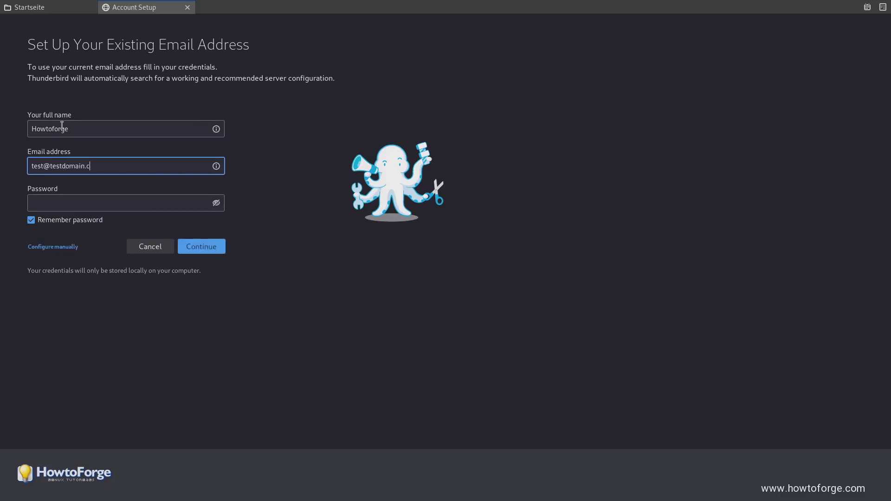
key(Tab)
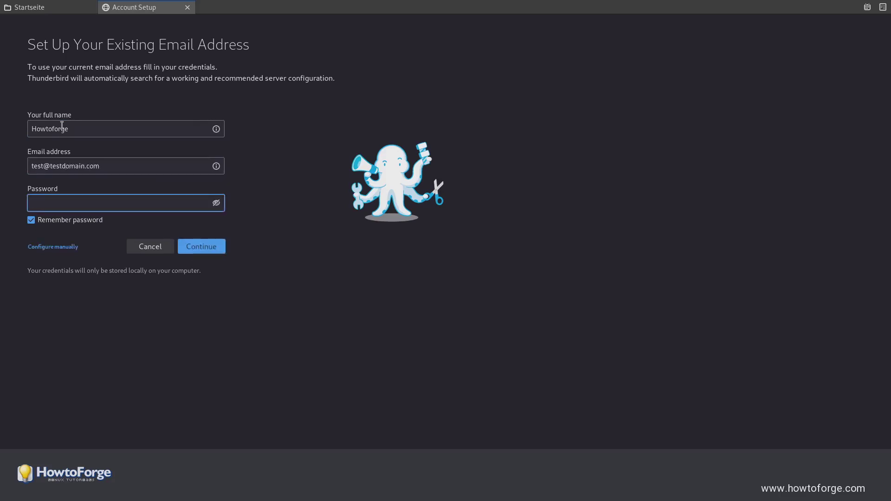
text(●●●●●●●●●●●)
click(63, 247)
- Set incoming IMAP to host testdomain.com, port 993, SSL/TLS security and normal password authentication
scroll(63, 249, down, 2)
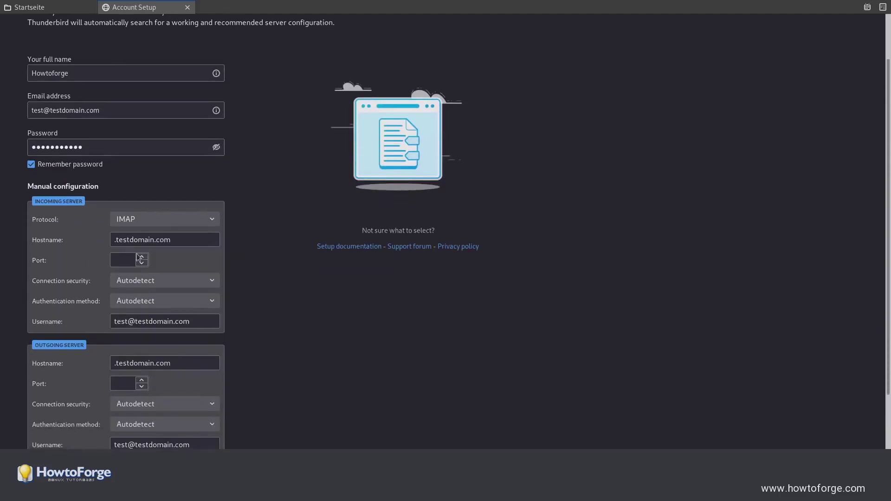
click(141, 239)
double_click(141, 239)
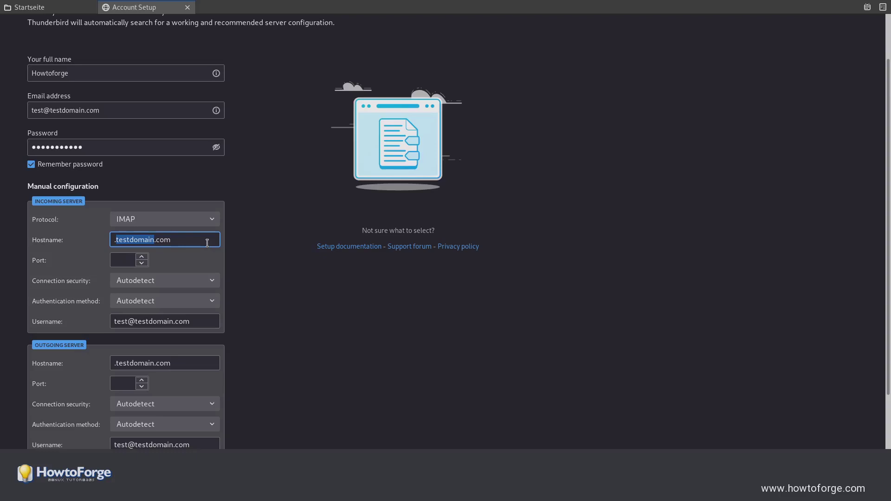
key(Home)
key(Delete)
key(Tab)
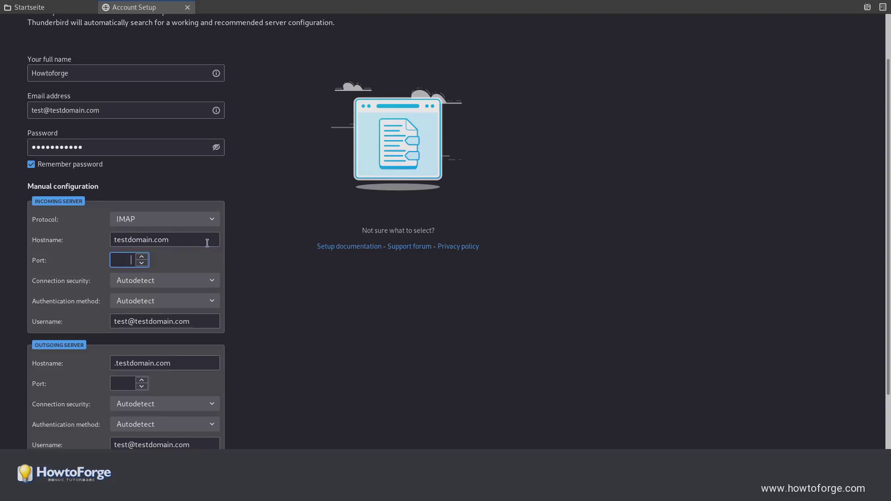
text(993)
key(Tab)
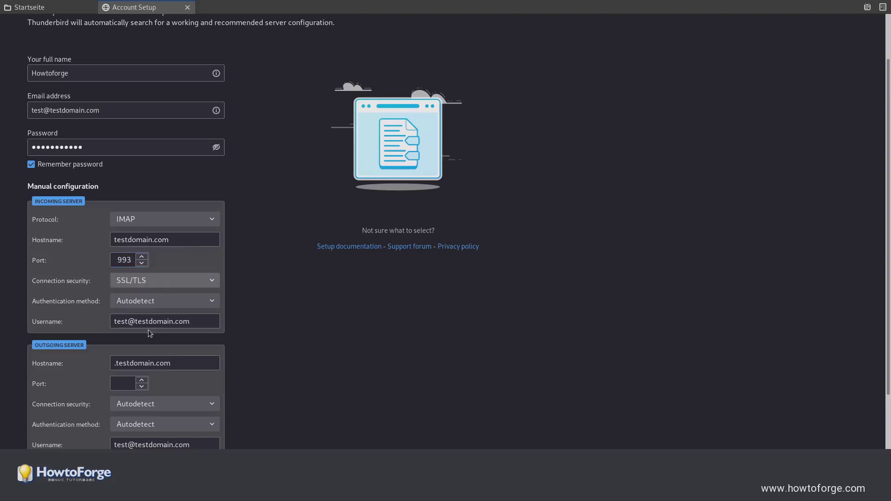
key(Up)
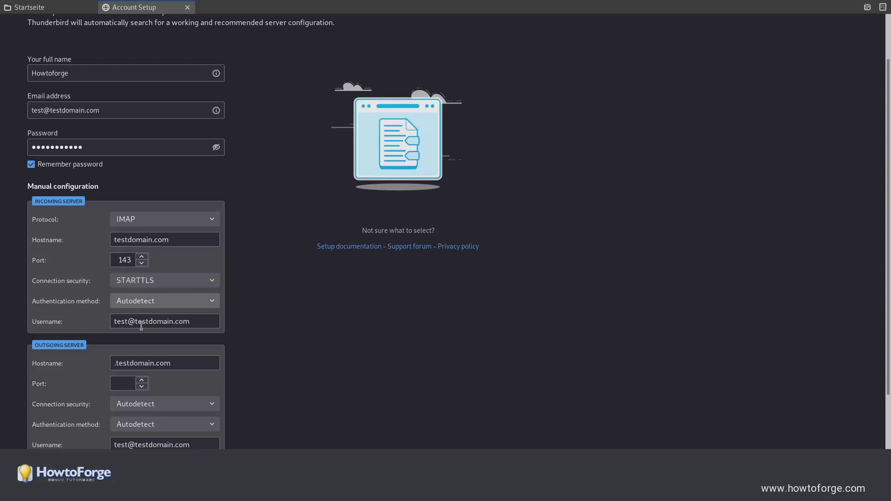
double_click(130, 261)
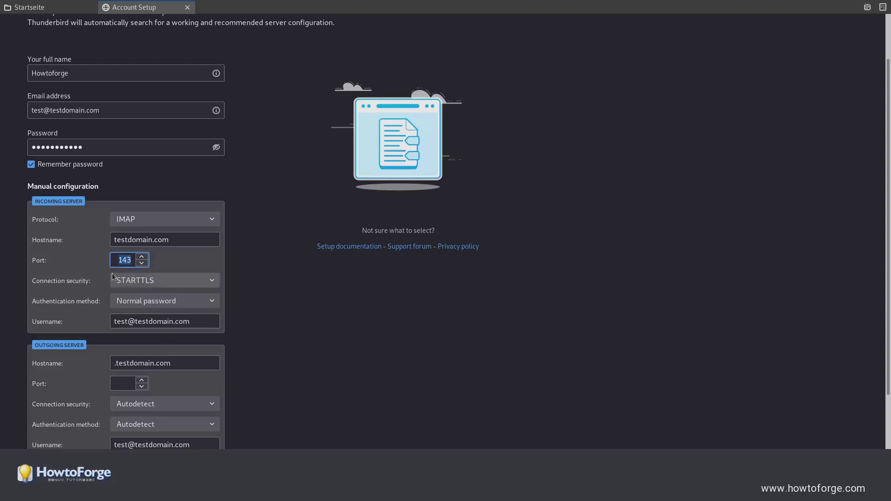
click(150, 282)
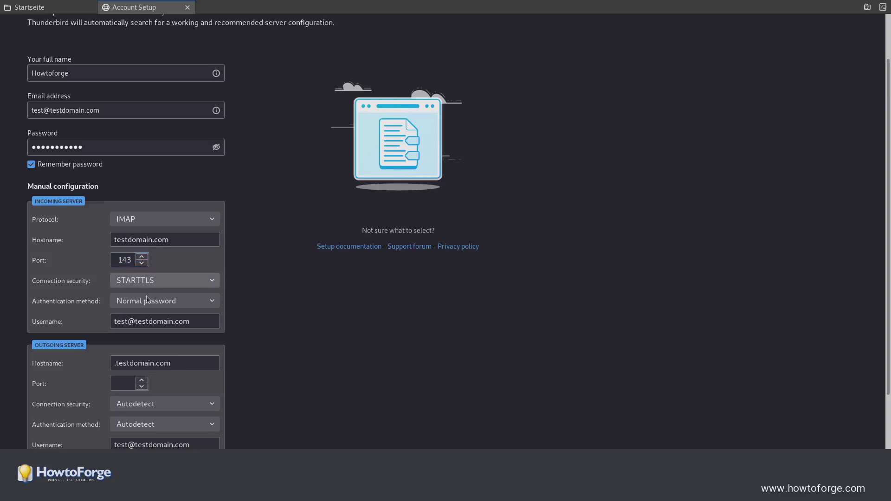
click(143, 332)
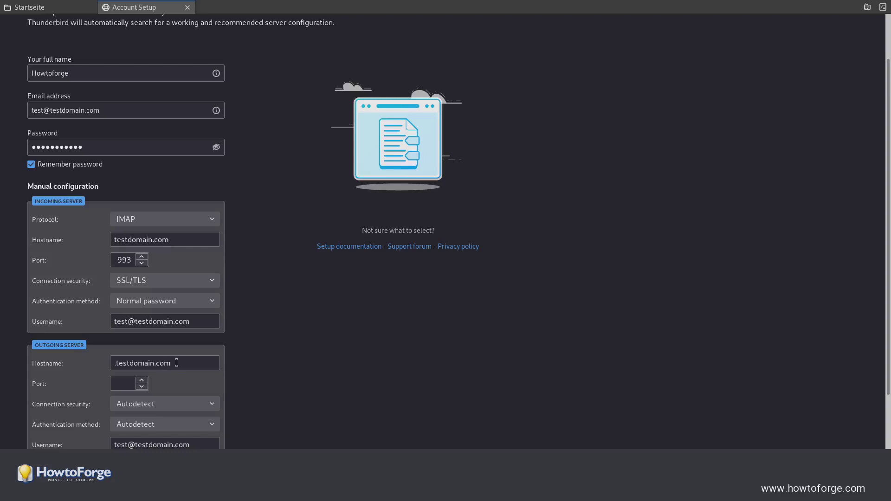
- Set outgoing SMTP to testdomain.com, STARTTLS, port 587, and create the account with Done
click(115, 364)
key(Delete)
click(126, 412)
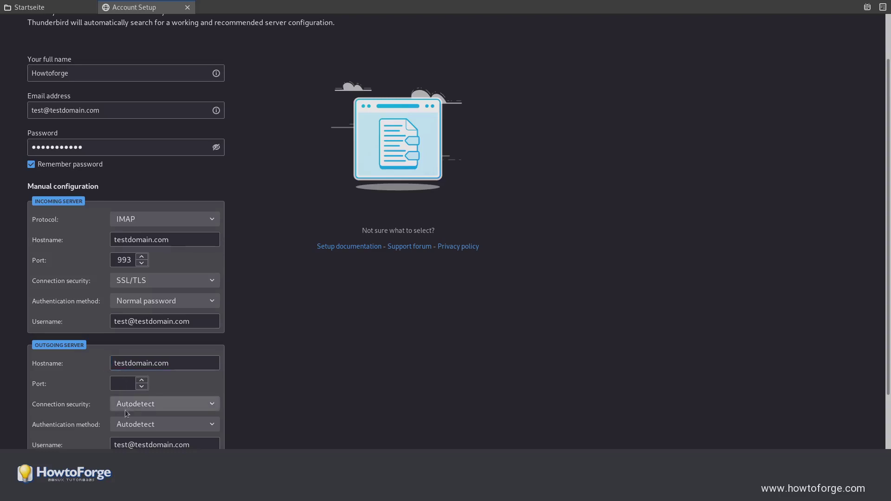
click(132, 444)
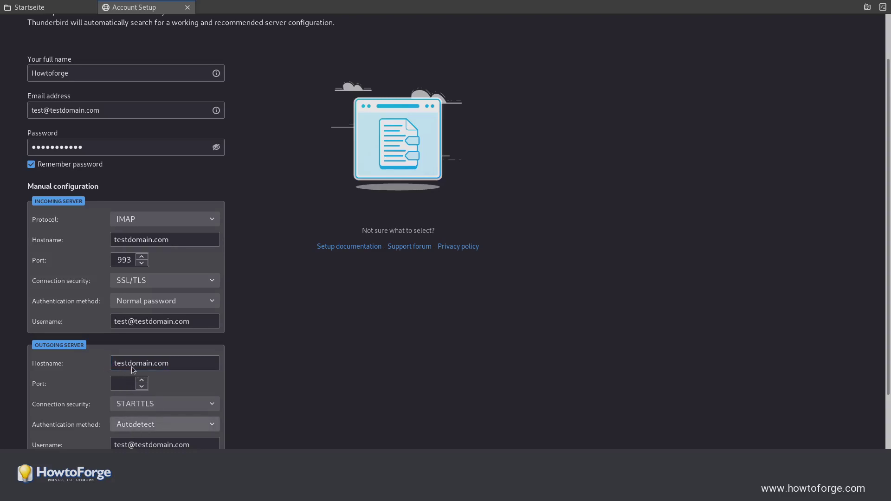
click(124, 383)
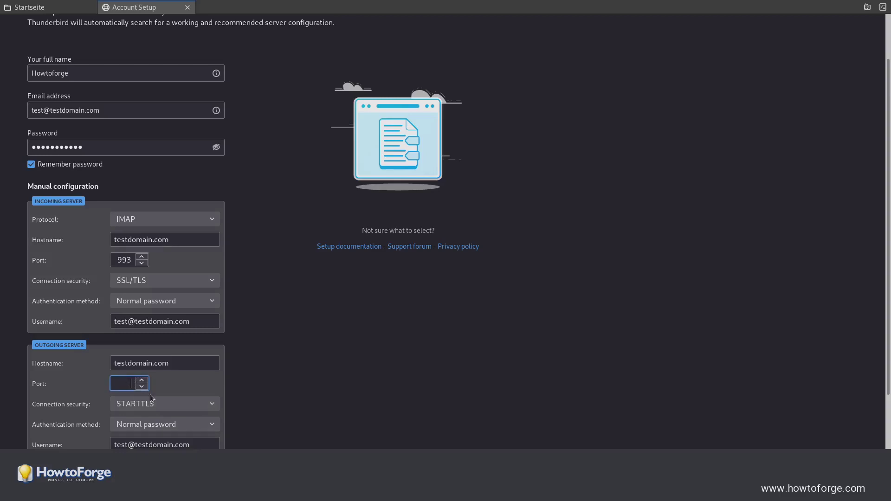
text(587)
scroll(187, 302, down, 3)
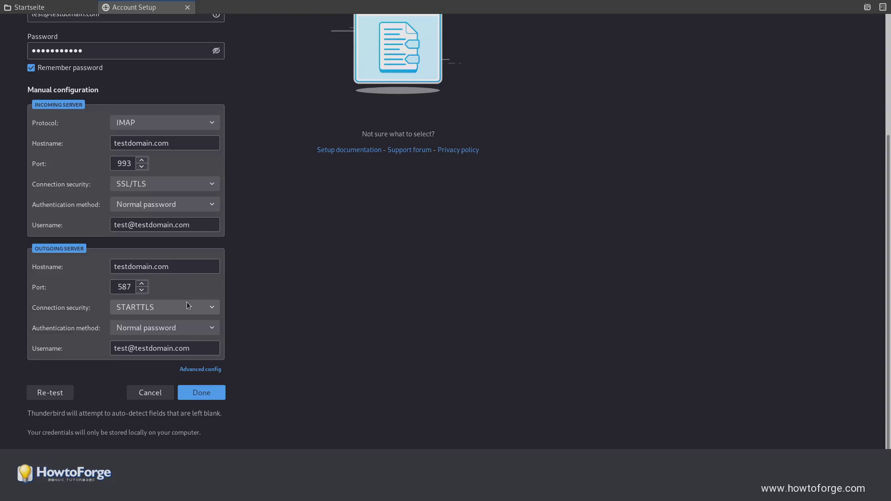
click(202, 394)
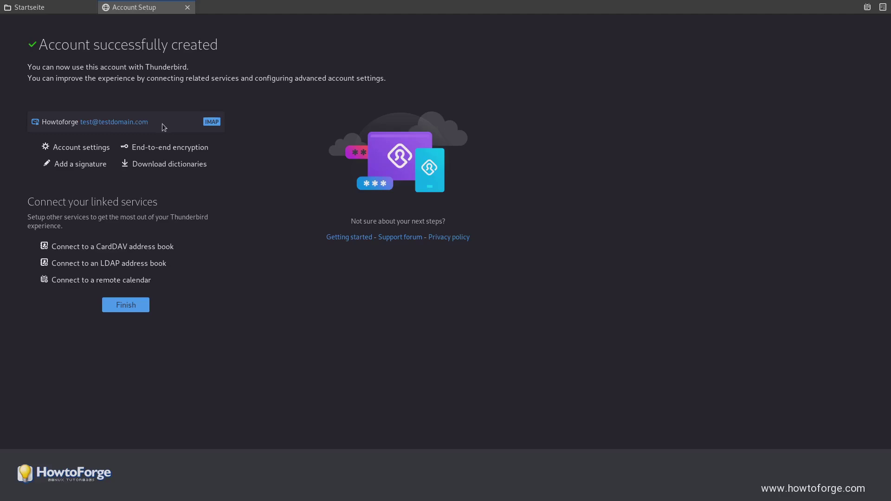
- Finish the setup and open the account's Posteingang to see the welcome message
click(130, 305)
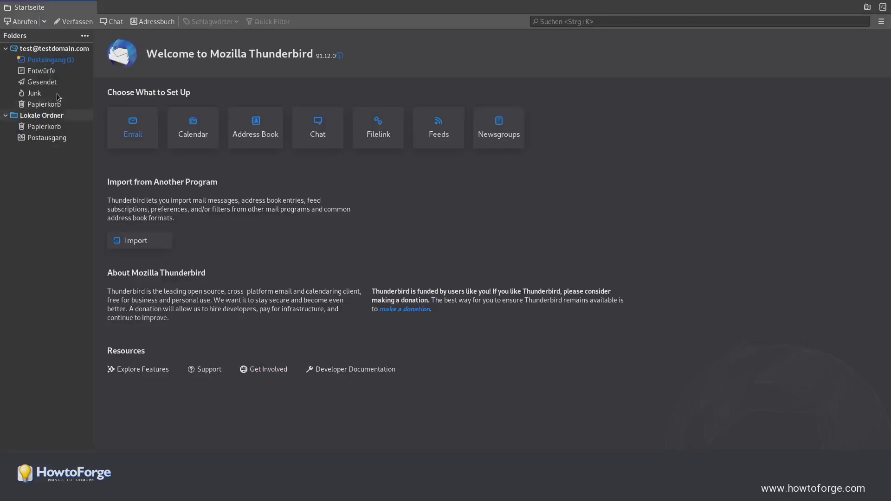
click(49, 60)
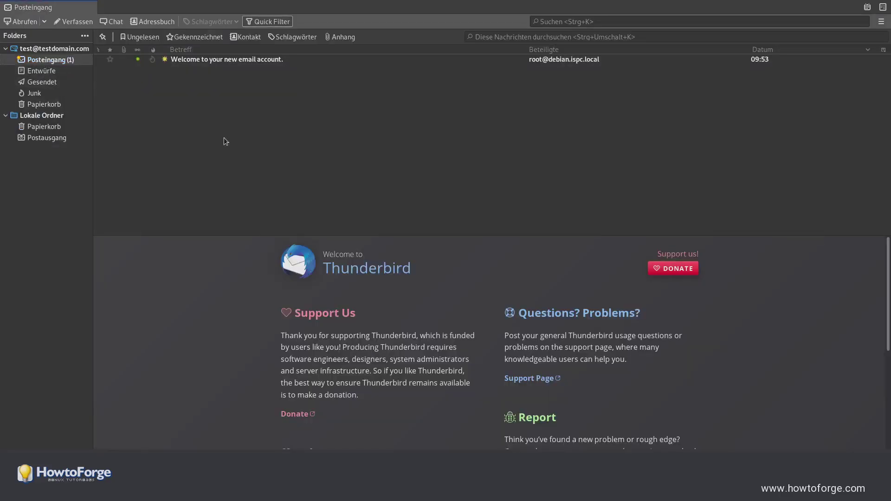